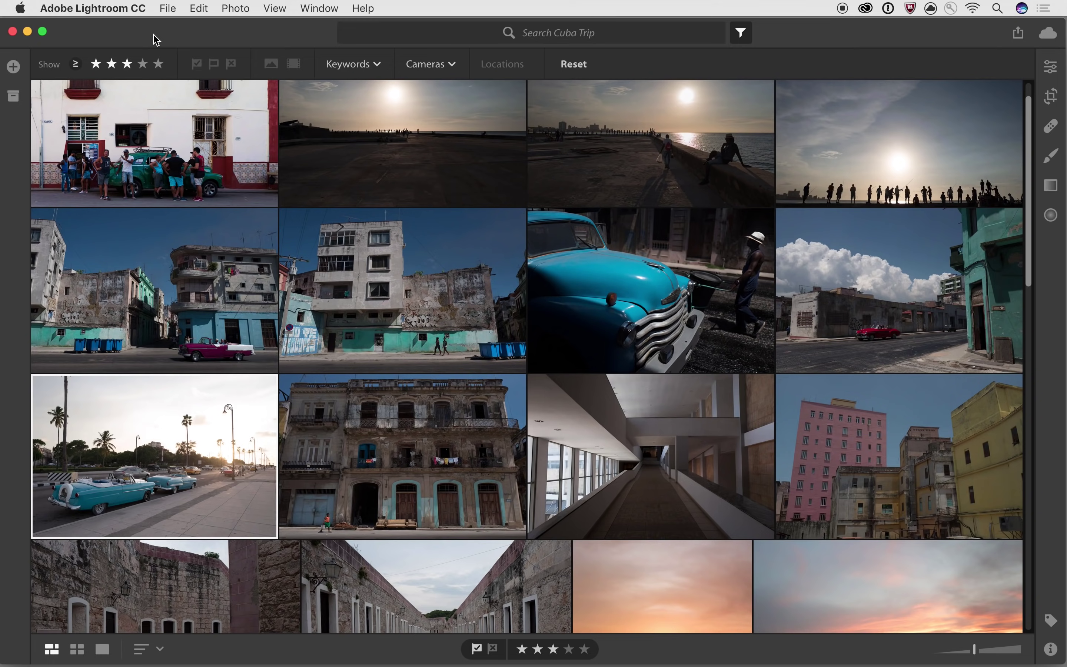
# Open the turquoise convertibles photo for editing, with its adjustments and the Presets list showing
pyautogui.doubleClick(153, 458)
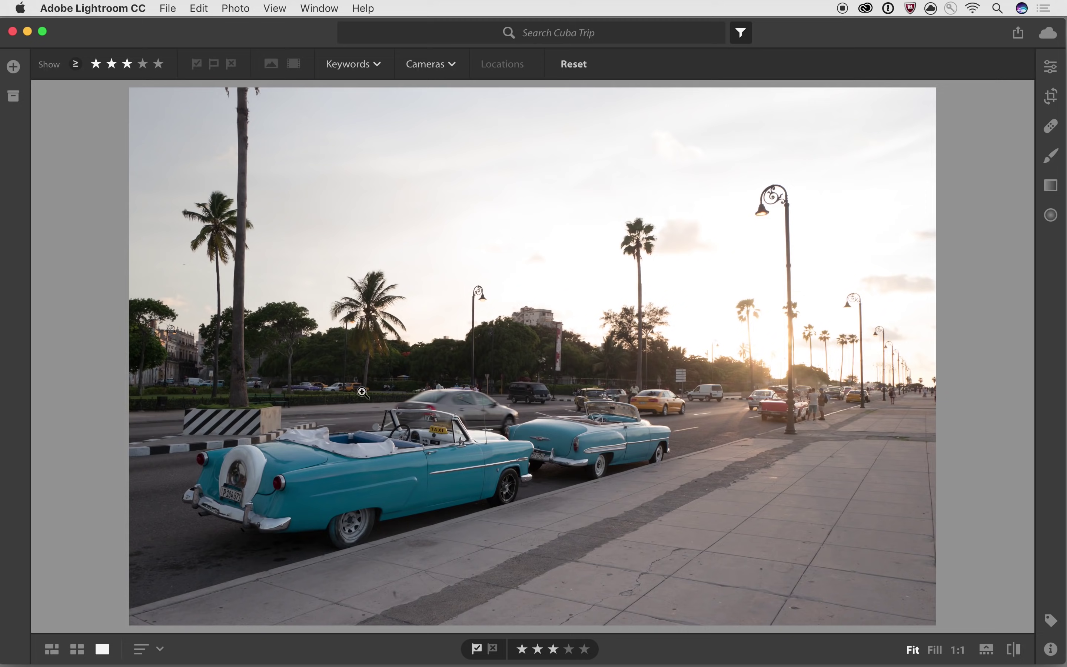
pyautogui.click(1050, 67)
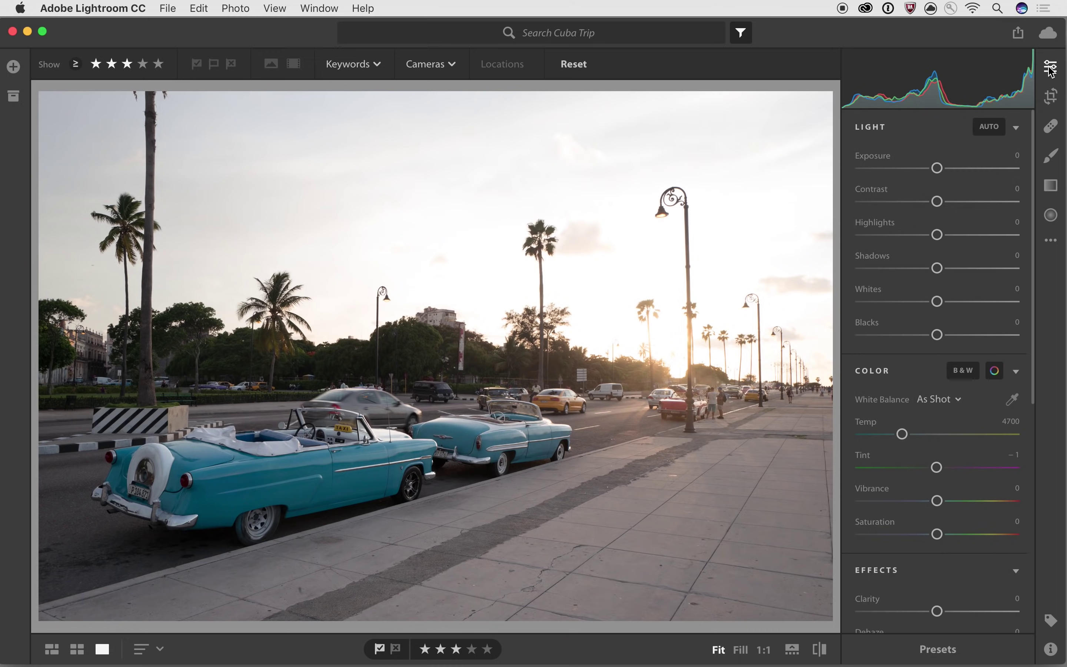
pyautogui.click(930, 648)
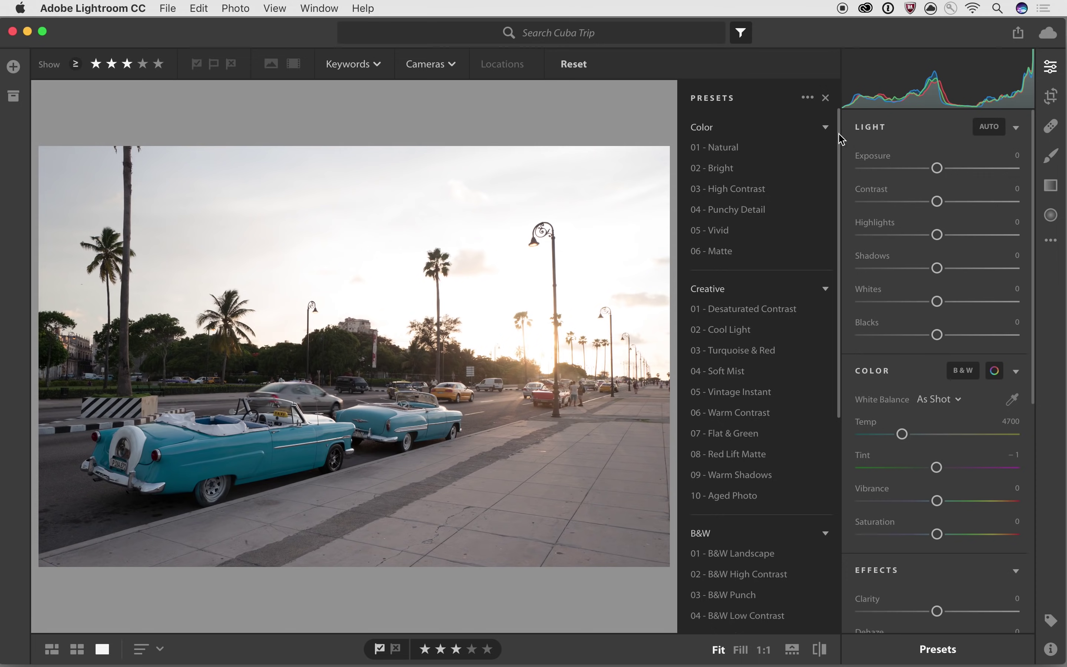
pyautogui.click(756, 146)
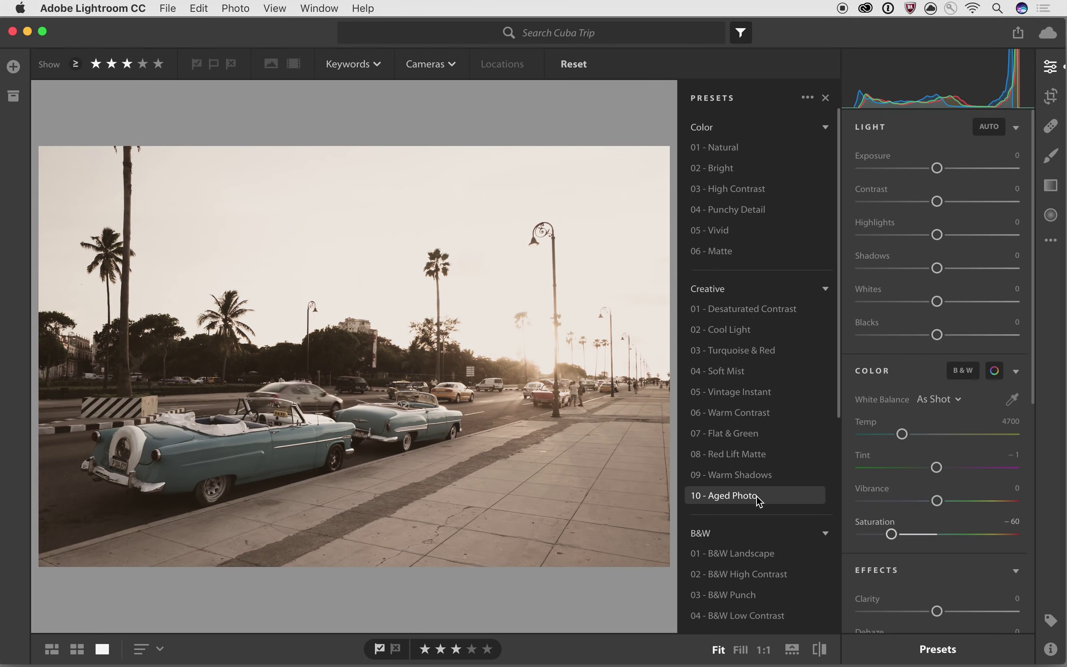
pyautogui.scroll(-6, 767, 308)
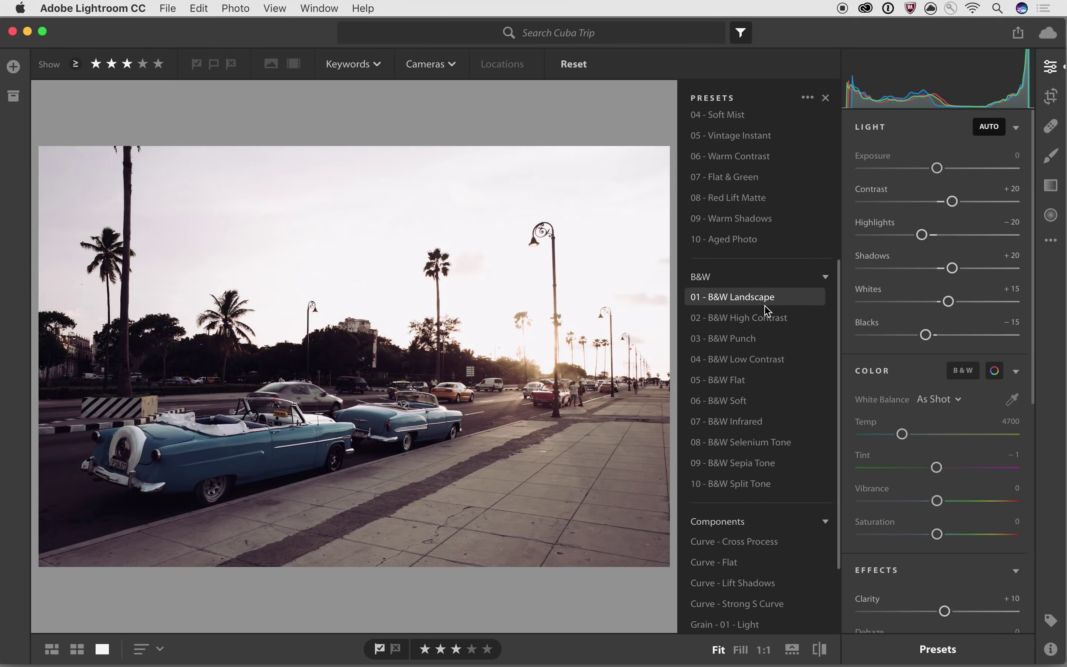
pyautogui.scroll(-1, 767, 300)
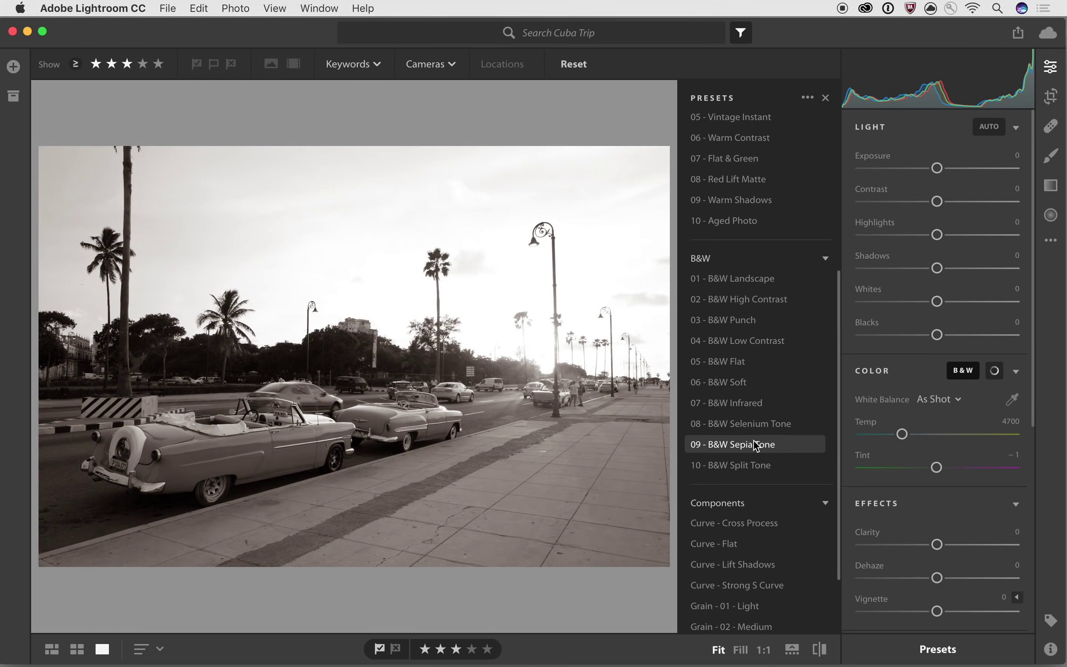
pyautogui.scroll(-3, 756, 468)
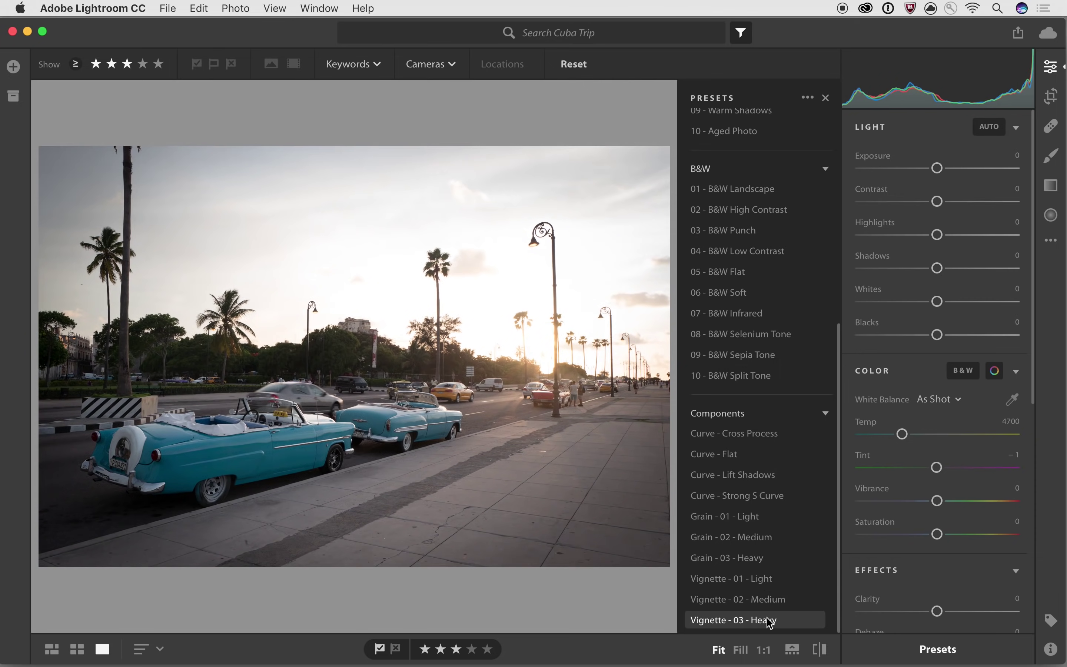
# Scroll the Presets panel down to the B&W preset group
pyautogui.scroll(7, 769, 620)
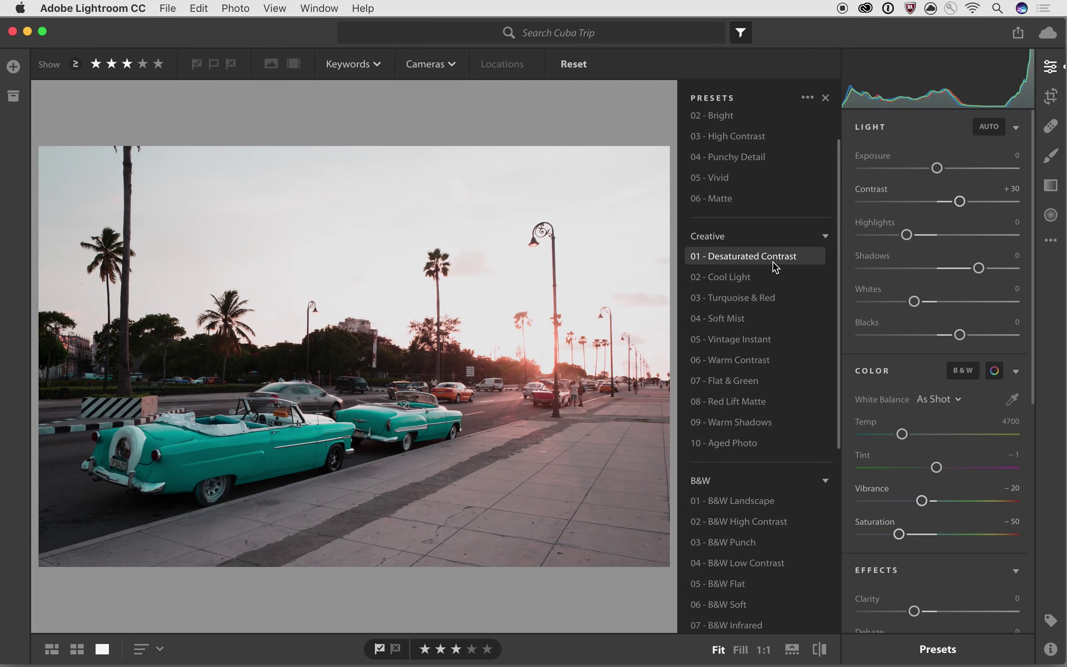
pyautogui.scroll(3, 774, 264)
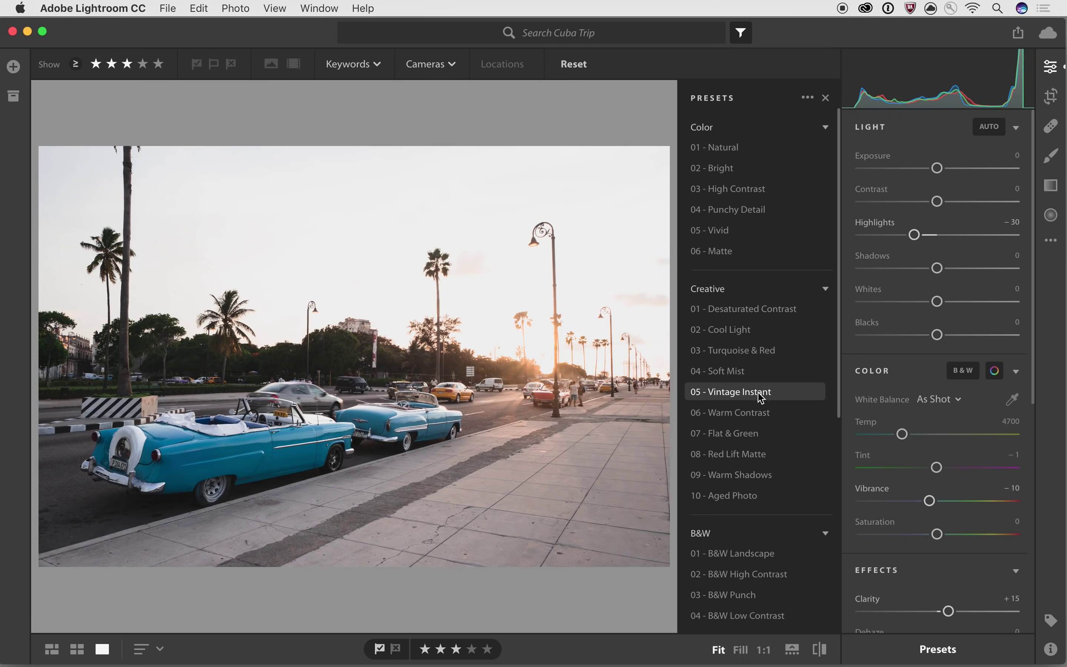
pyautogui.scroll(-5, 761, 411)
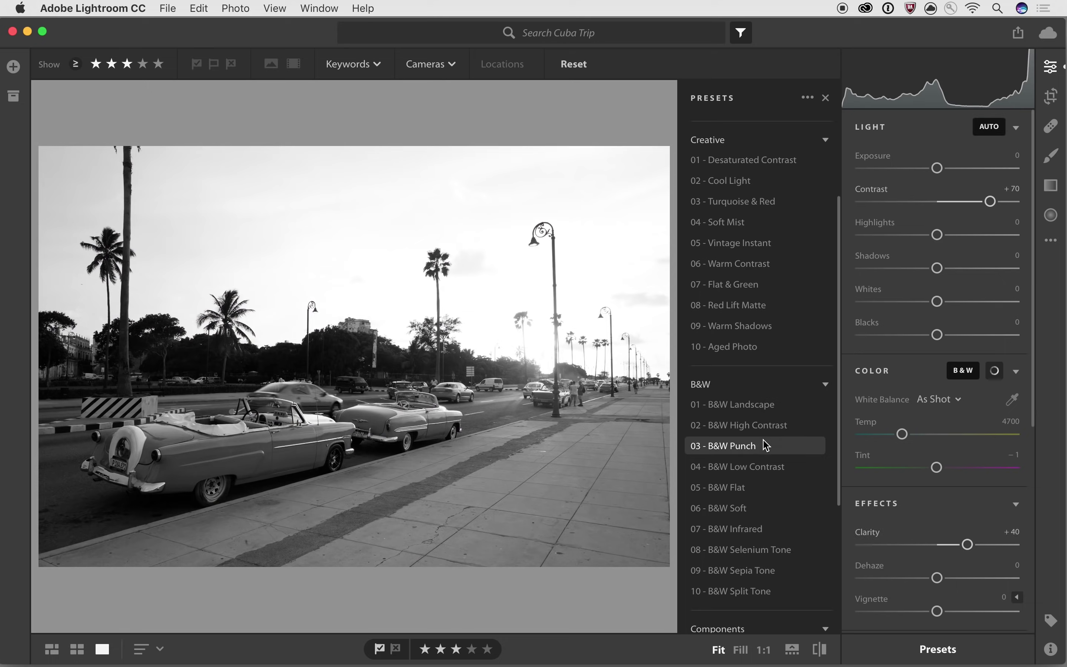
pyautogui.scroll(-3, 765, 458)
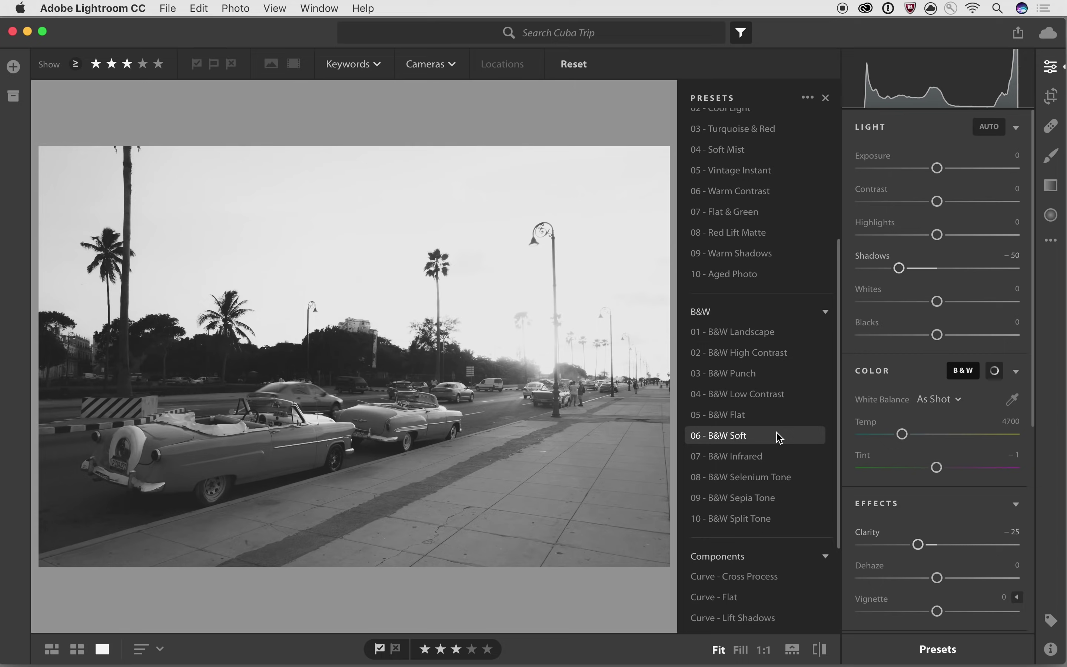
# Apply 06 - B&W Soft, then check Grain - 03 - Heavy at 1:1 zoom
pyautogui.click(777, 436)
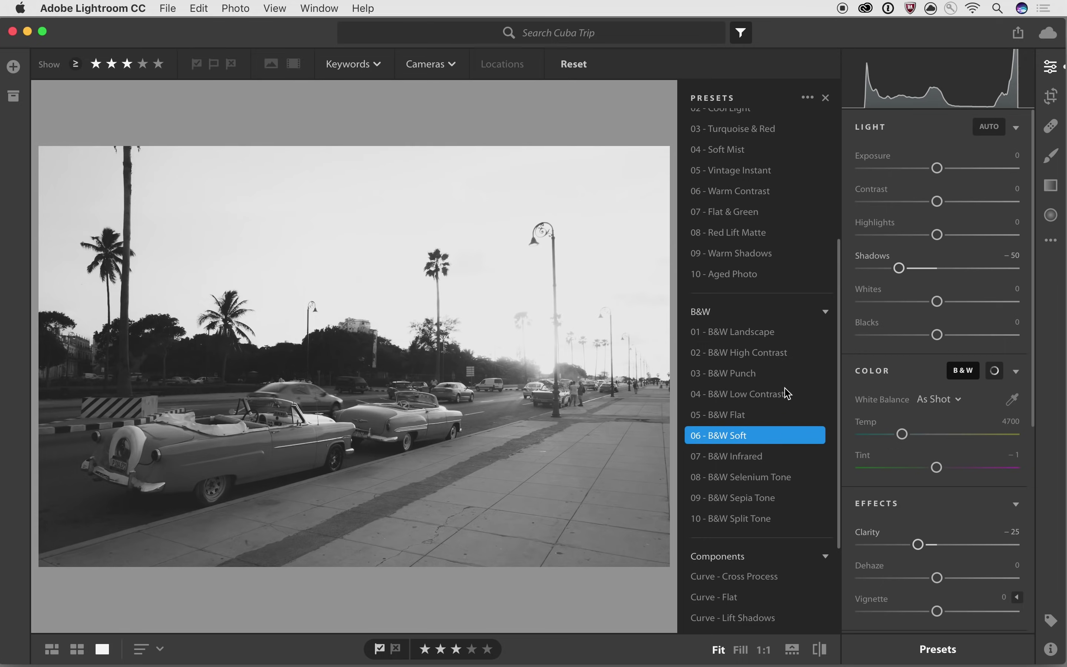
pyautogui.scroll(-5, 798, 312)
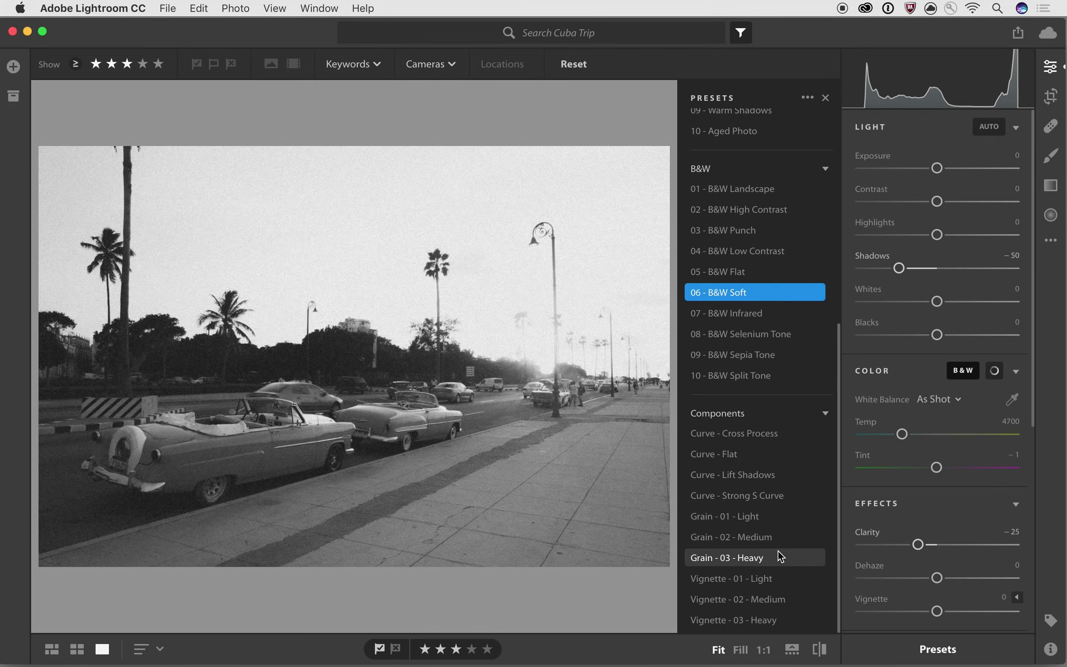
pyautogui.click(782, 556)
pyautogui.click(307, 454)
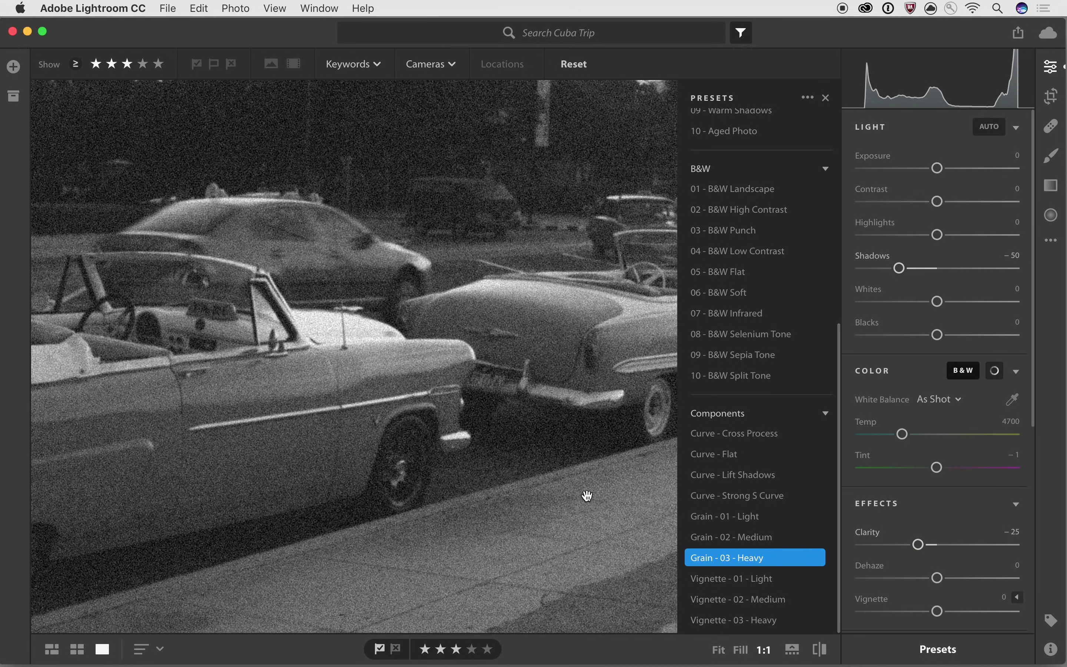
# Switch to Grain - 02 - Medium, add Vignette - 02 - Medium, and close the presets
pyautogui.click(713, 536)
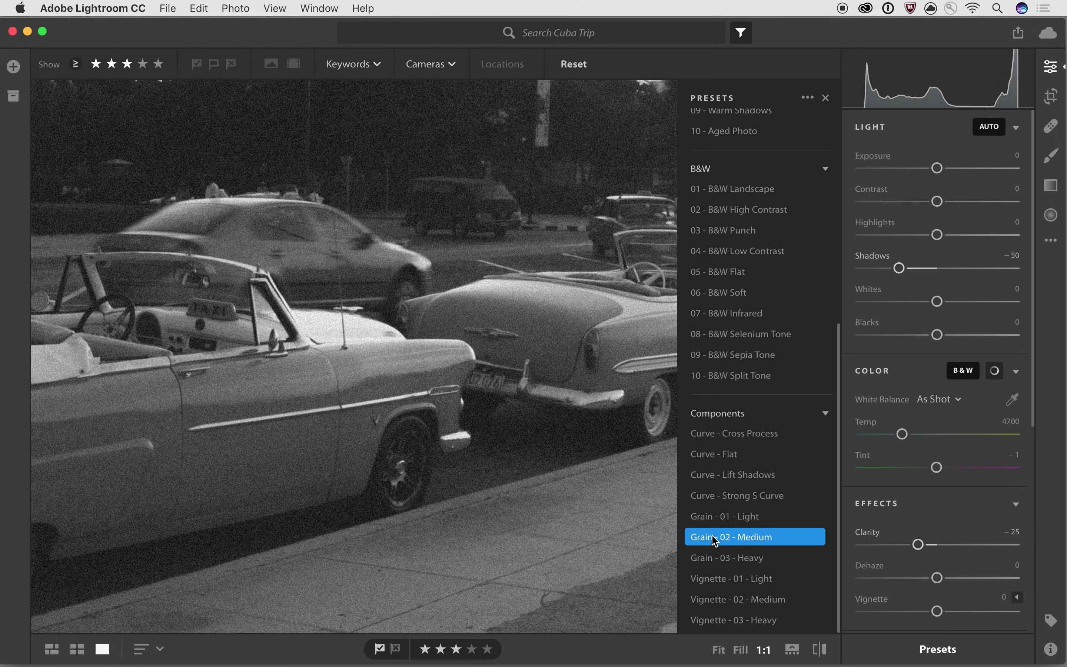
pyautogui.click(298, 357)
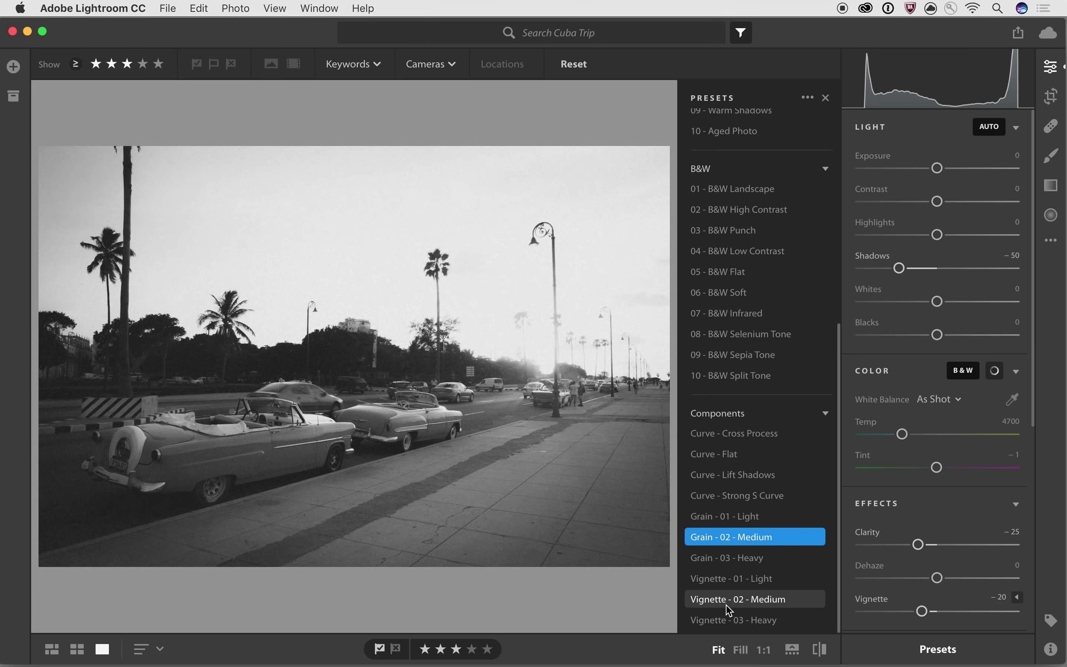
pyautogui.click(729, 606)
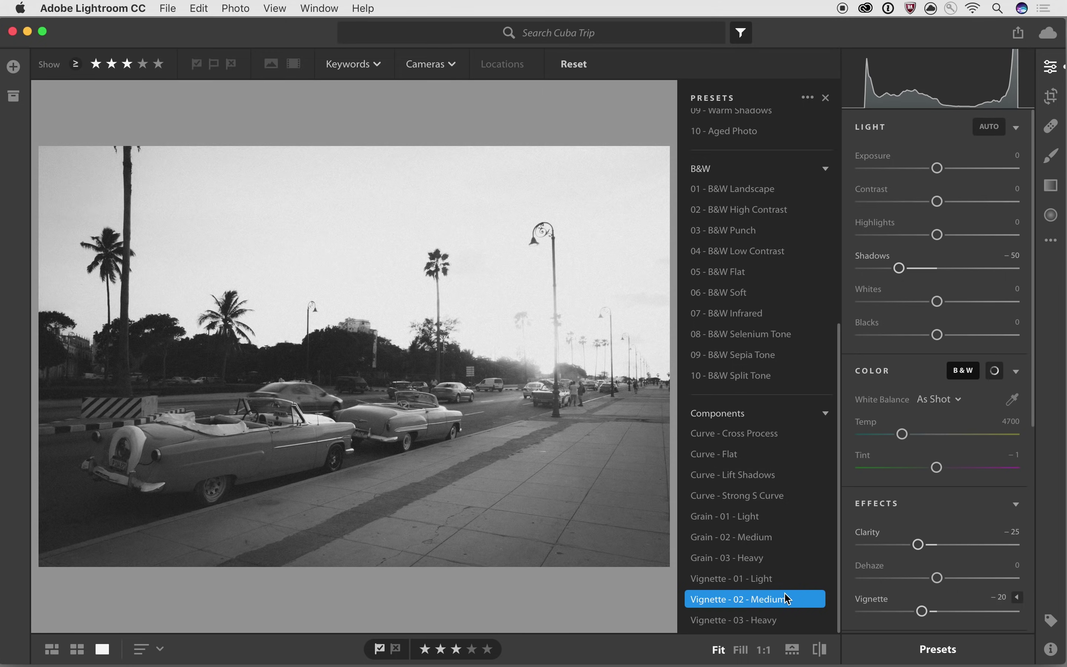
pyautogui.click(891, 648)
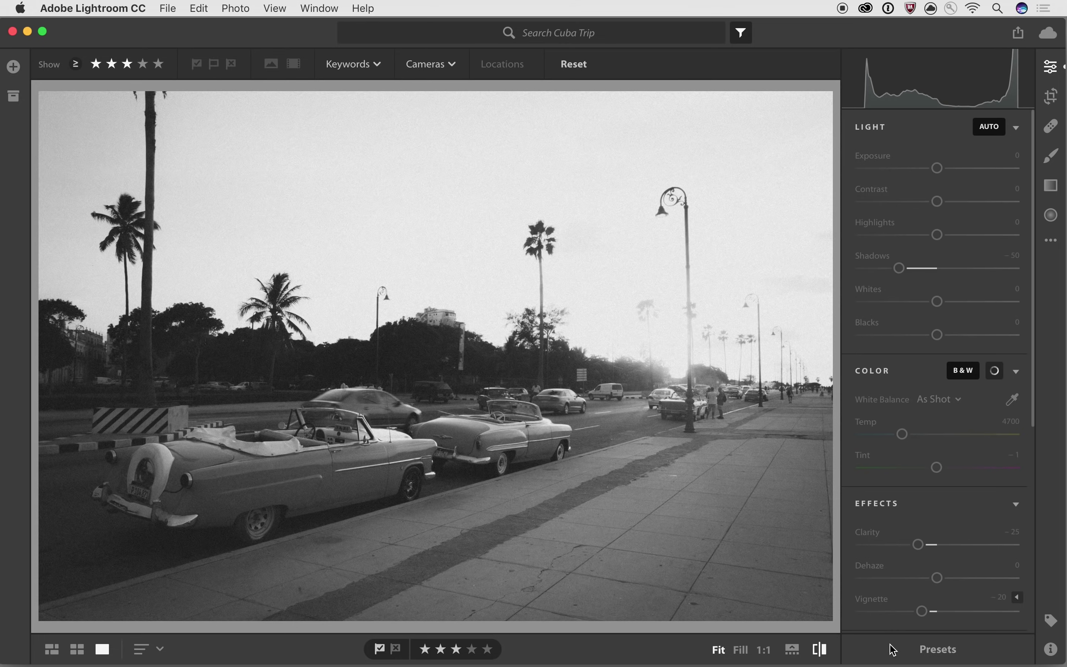
# Toggle between the original colour photo and the black-and-white edit to compare them
pyautogui.press('\\')
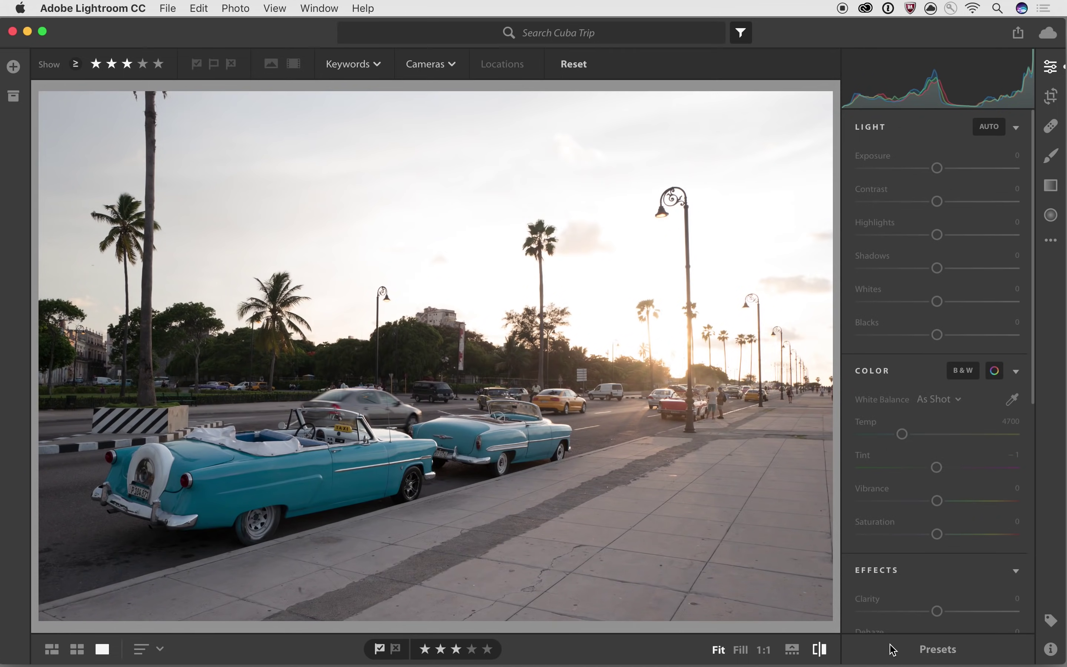
pyautogui.press('\\')
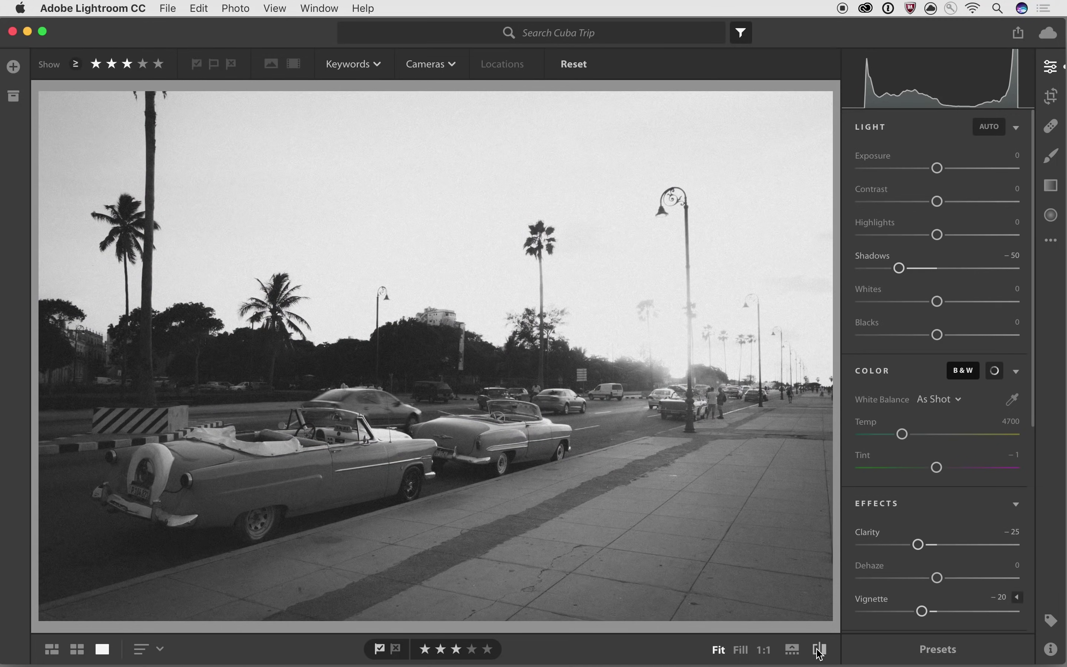
pyautogui.click(820, 651)
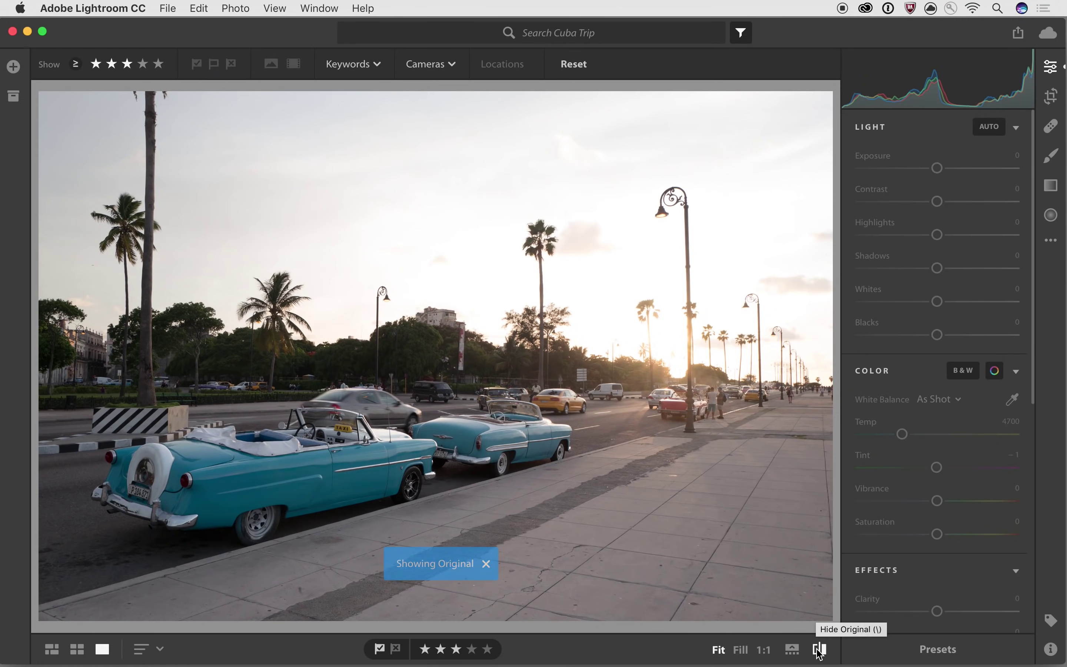
pyautogui.click(819, 651)
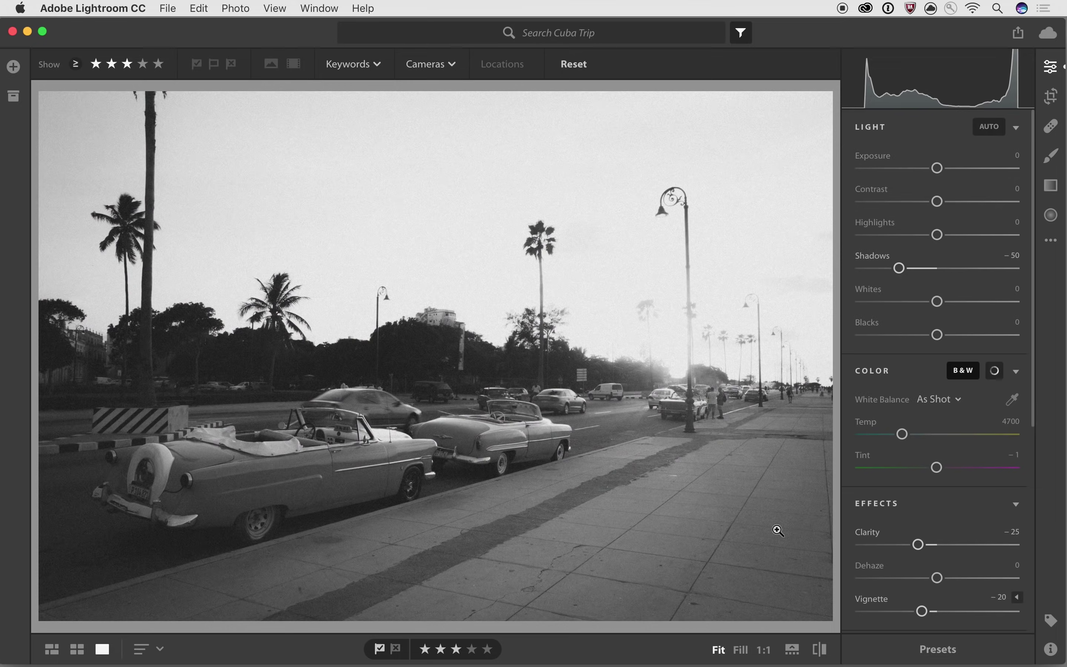
# Return to the grid and open the cloudy red-car street photo with presets showing
pyautogui.press('g')
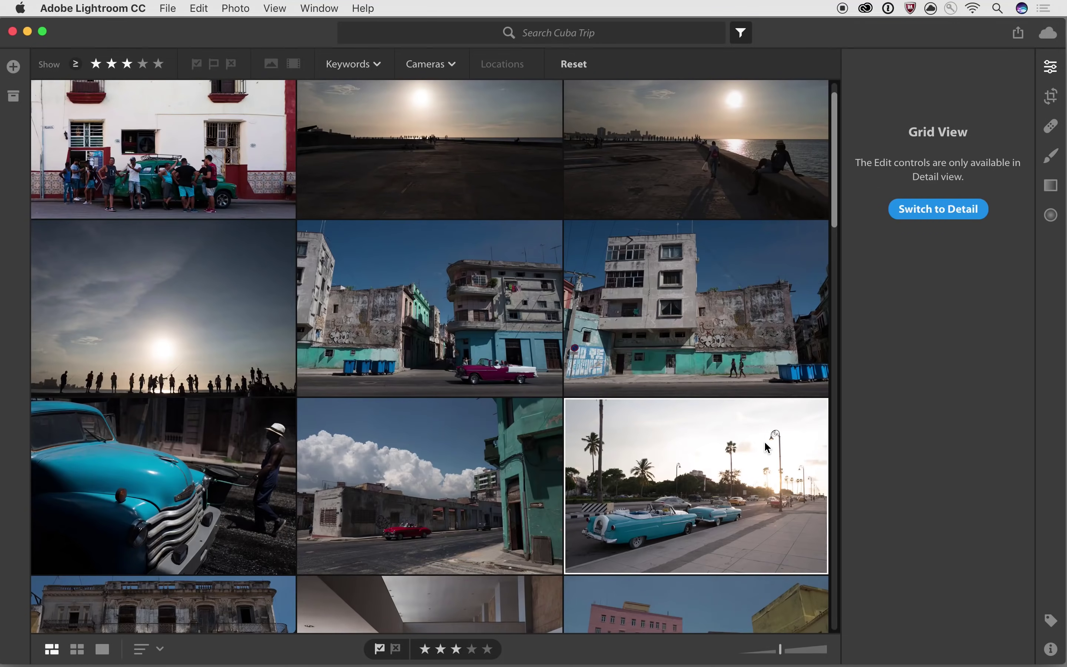
pyautogui.scroll(-5, 764, 442)
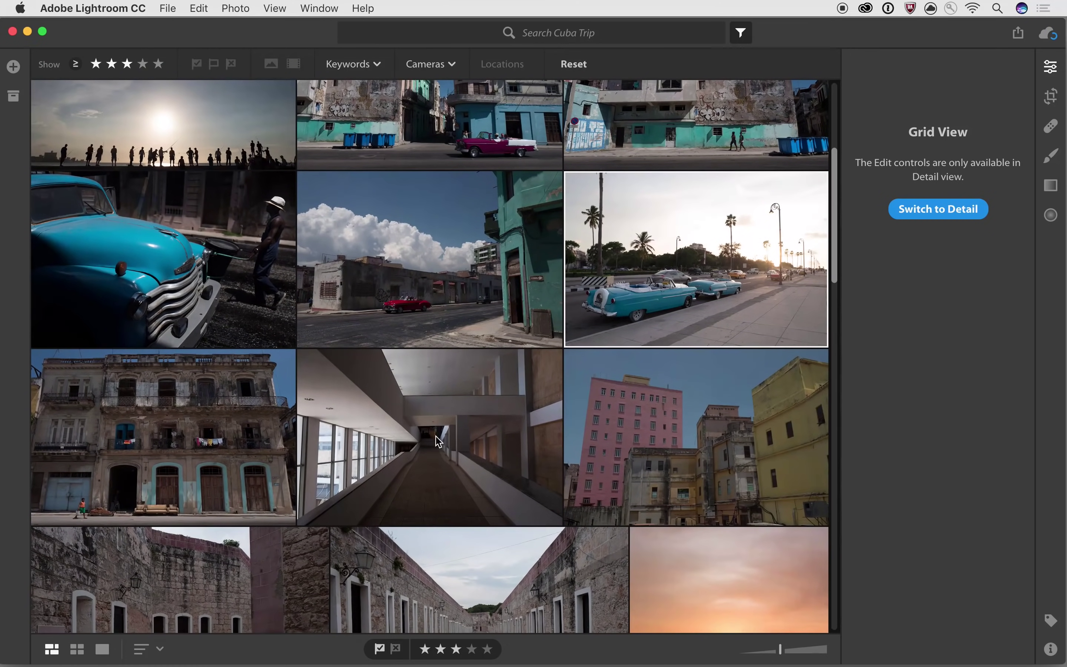
pyautogui.doubleClick(424, 276)
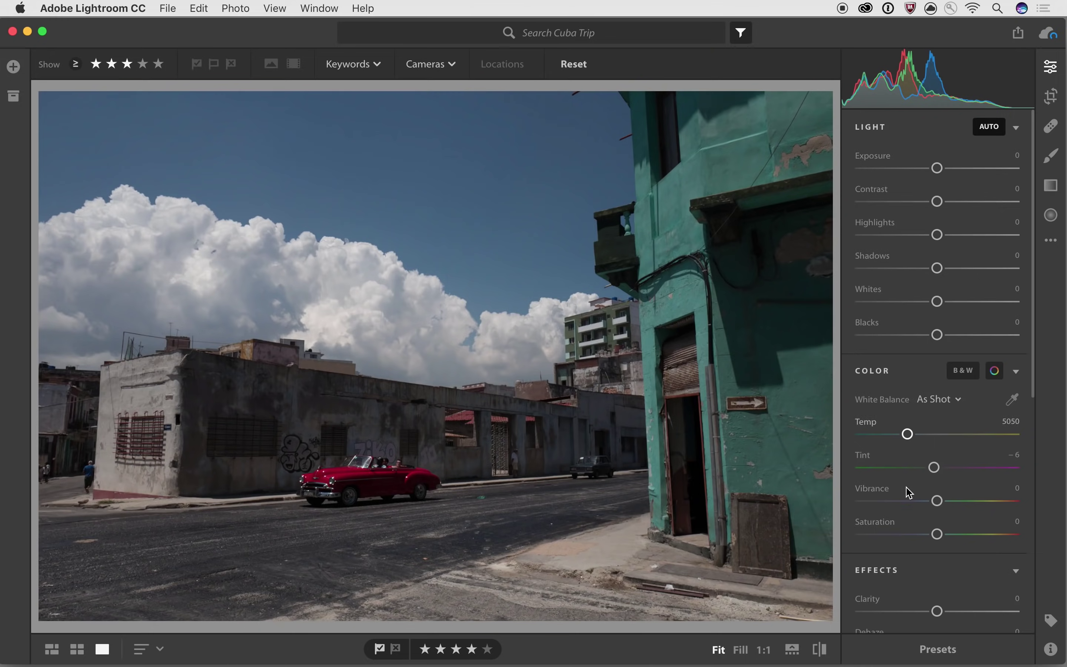
pyautogui.click(938, 649)
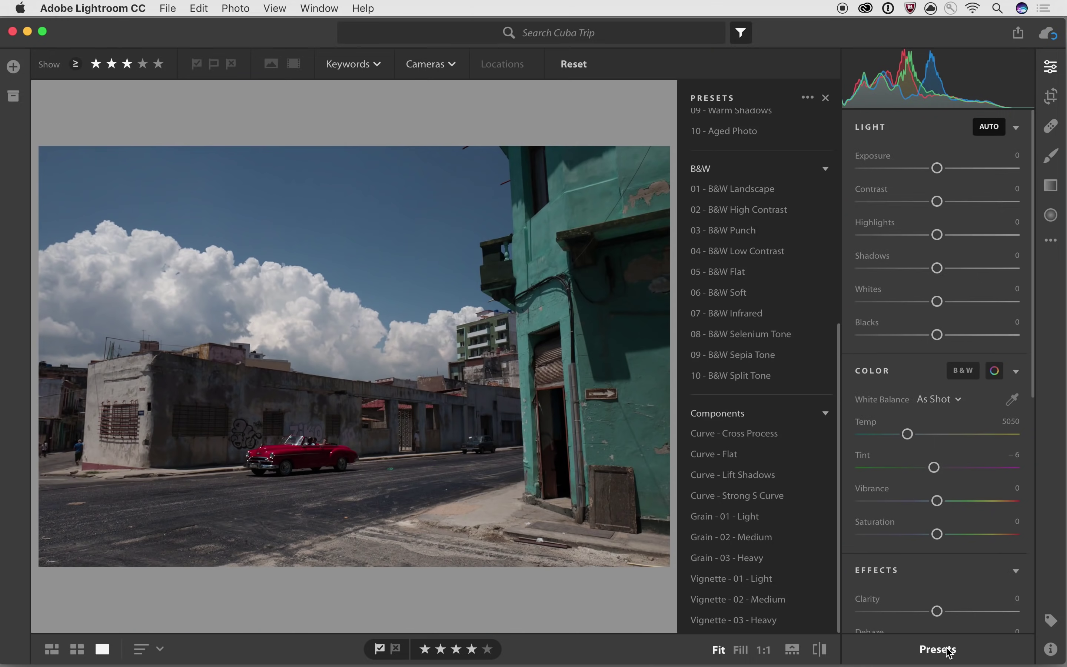
# Preview Natural, Bright, High Contrast, Punchy Detail, Vivid and Desaturated Contrast, settling on 06 - Matte
pyautogui.scroll(5, 814, 295)
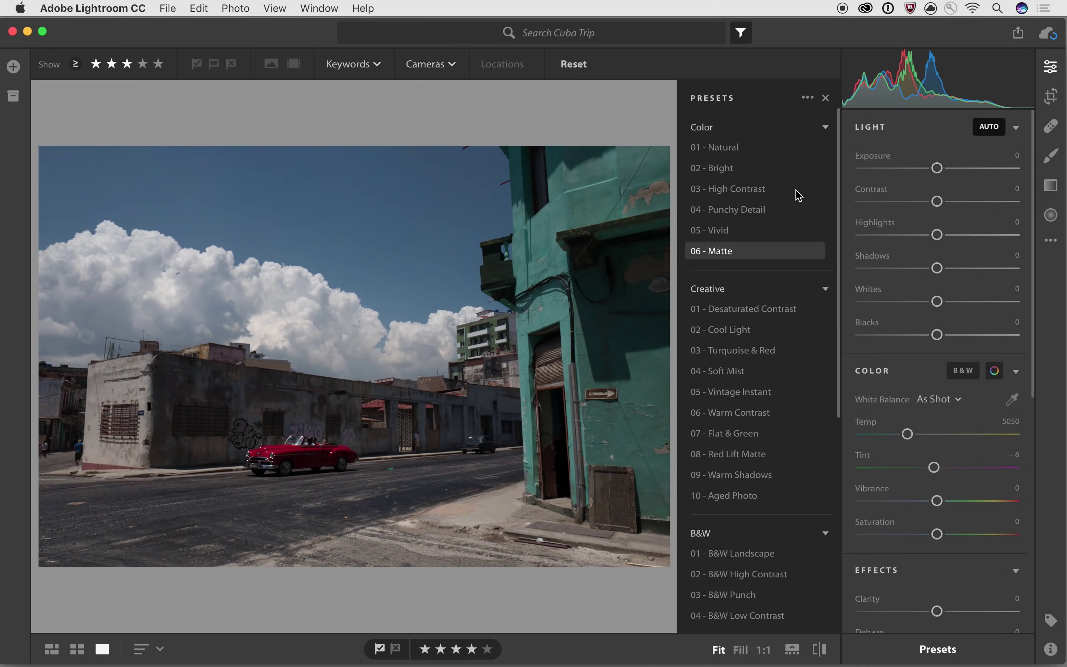
pyautogui.click(767, 148)
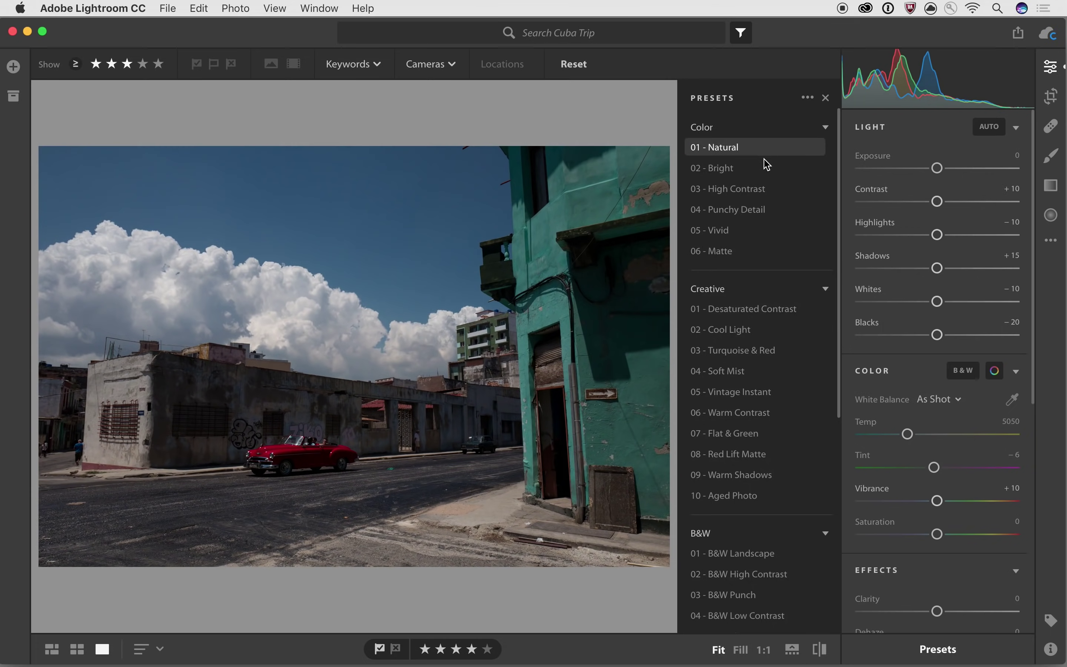
pyautogui.click(765, 168)
pyautogui.click(764, 188)
pyautogui.click(764, 208)
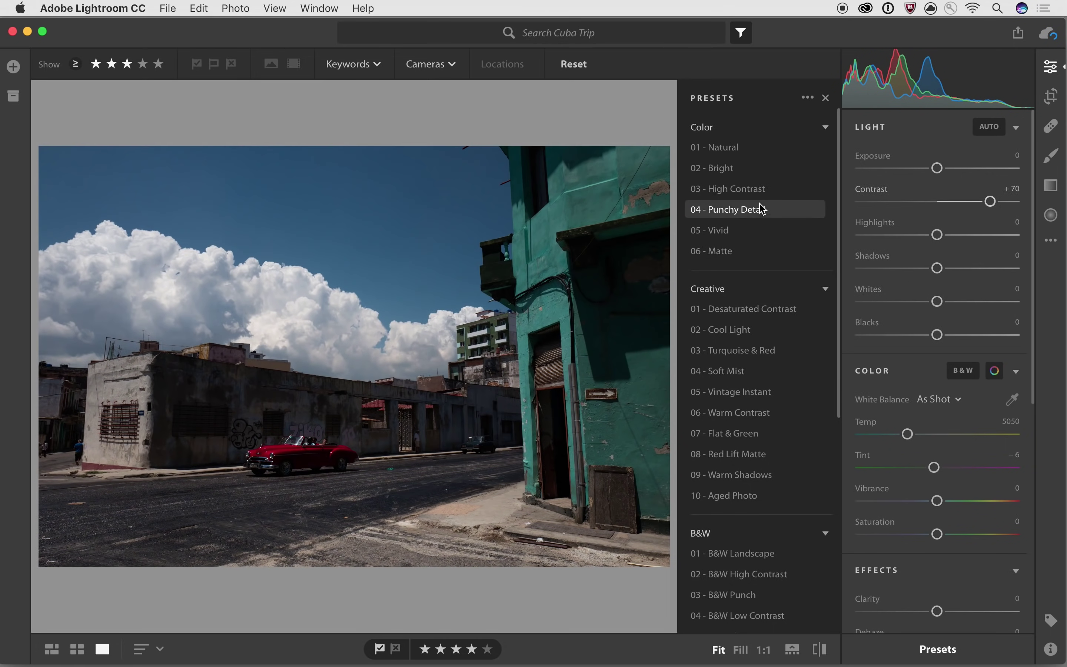
pyautogui.click(760, 231)
pyautogui.click(760, 249)
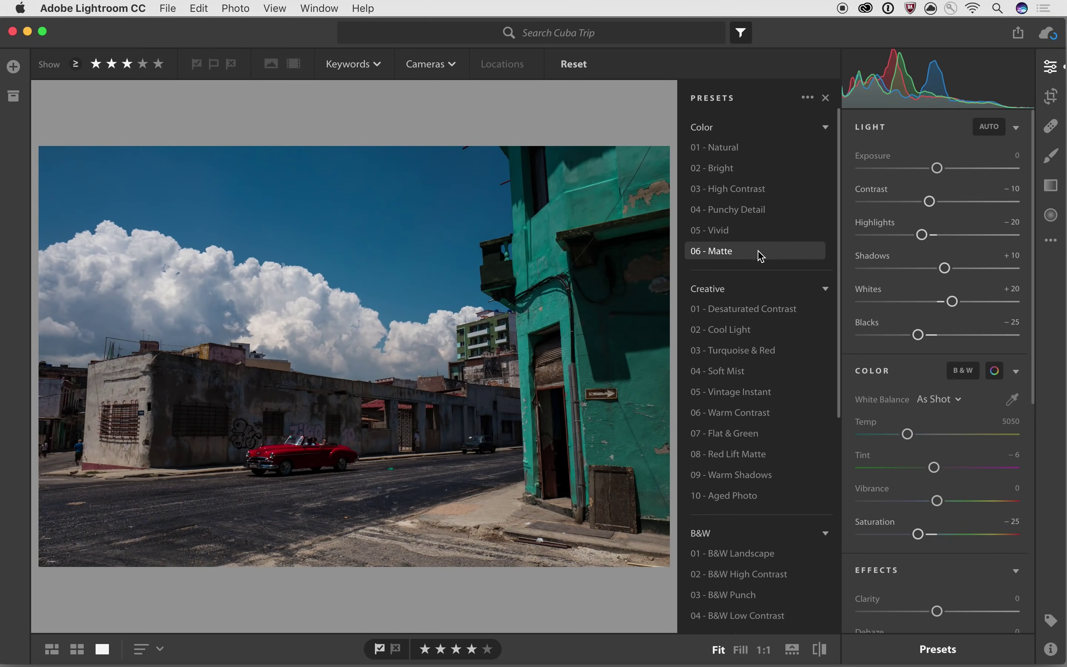
pyautogui.click(755, 310)
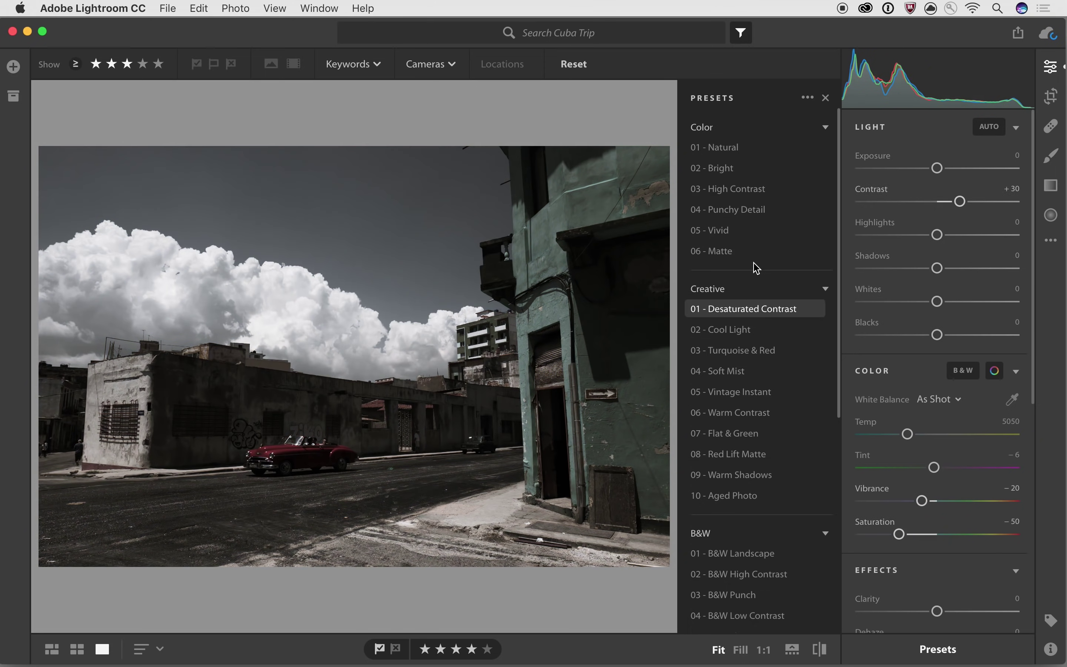
pyautogui.click(756, 258)
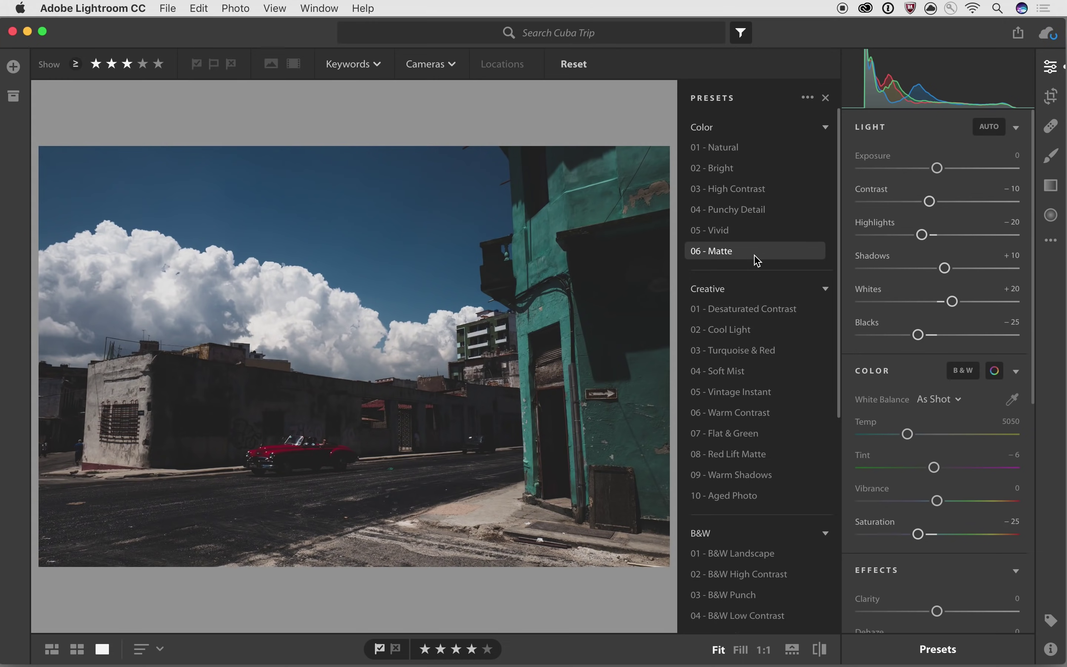
# Keep the Matte preset and raise Exposure to +0.25 and Shadows to +42
pyautogui.click(754, 256)
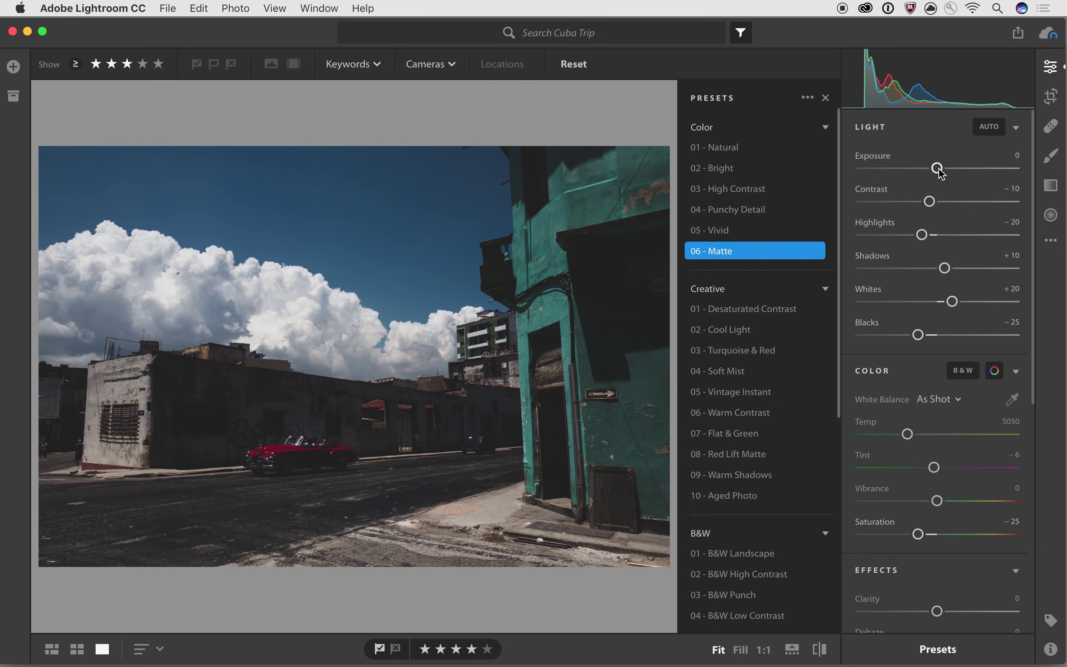
pyautogui.moveTo(939, 171)
pyautogui.mouseDown()
pyautogui.moveTo(953, 173)
pyautogui.moveTo(941, 172)
pyautogui.mouseUp()
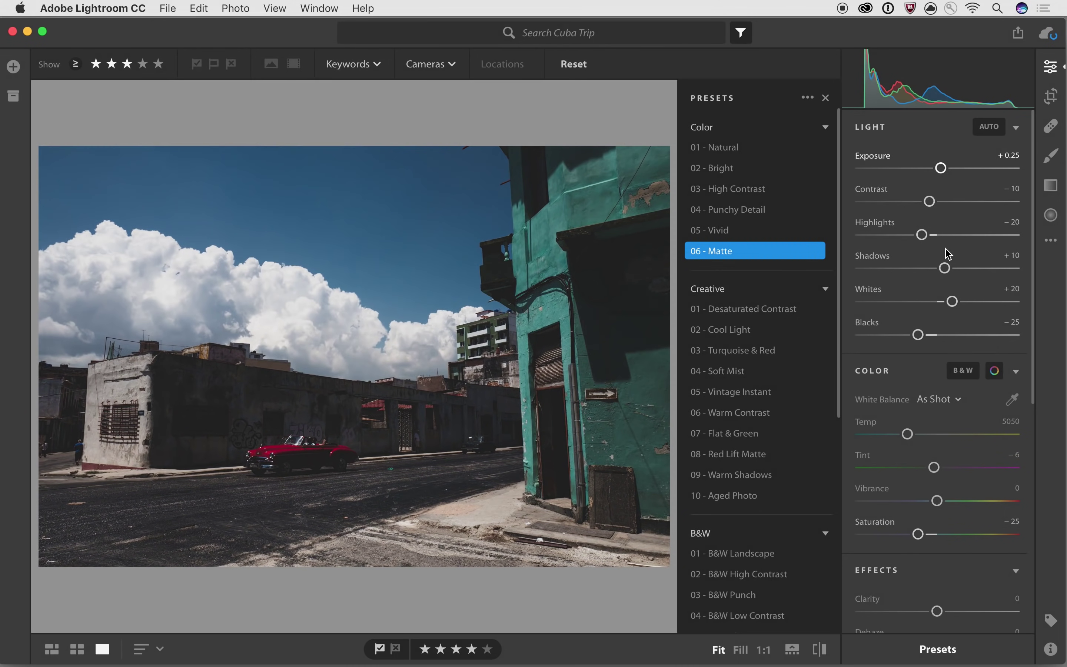
pyautogui.moveTo(944, 267); pyautogui.dragTo(968, 269)
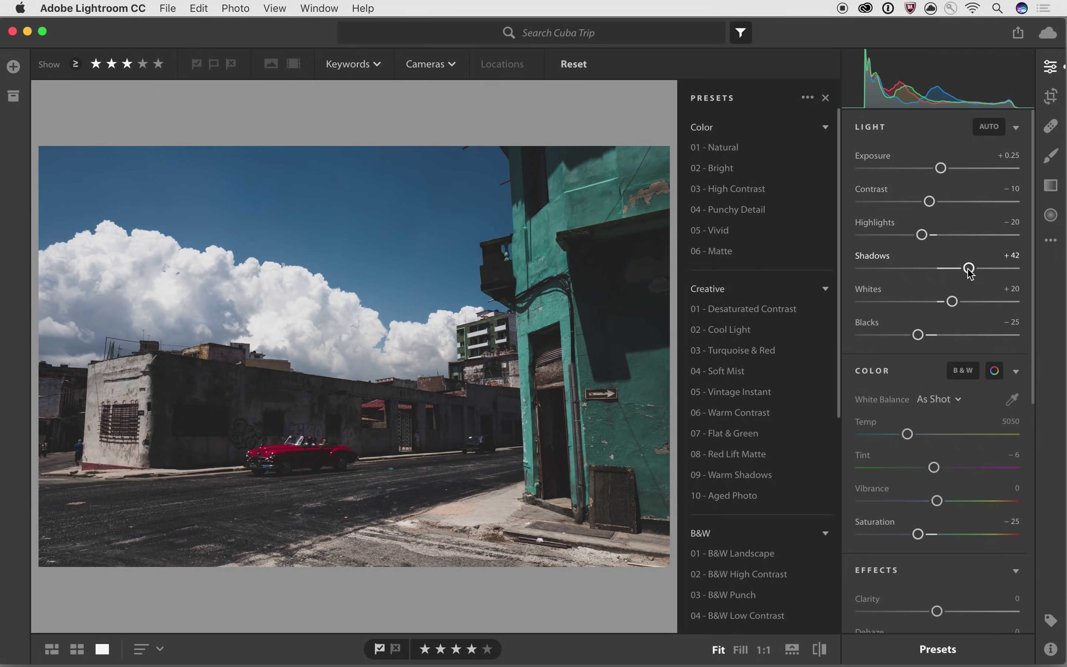
# Try the B&W Punch preset, undo it, and open the Presets options menu
pyautogui.scroll(-8, 795, 260)
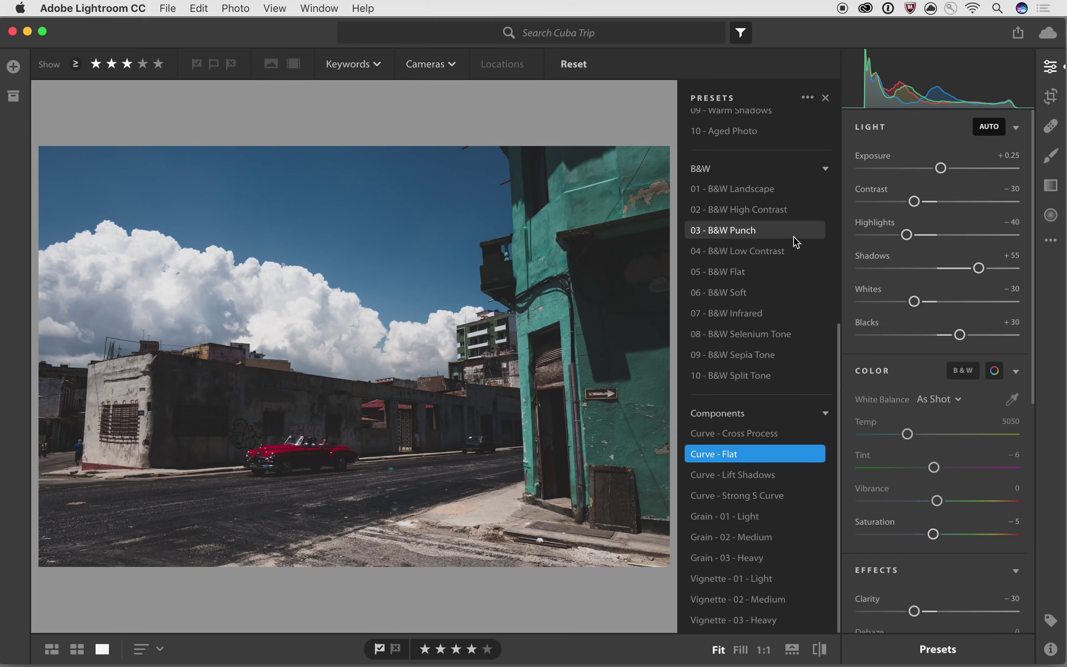
pyautogui.click(793, 238)
pyautogui.press('super+z')
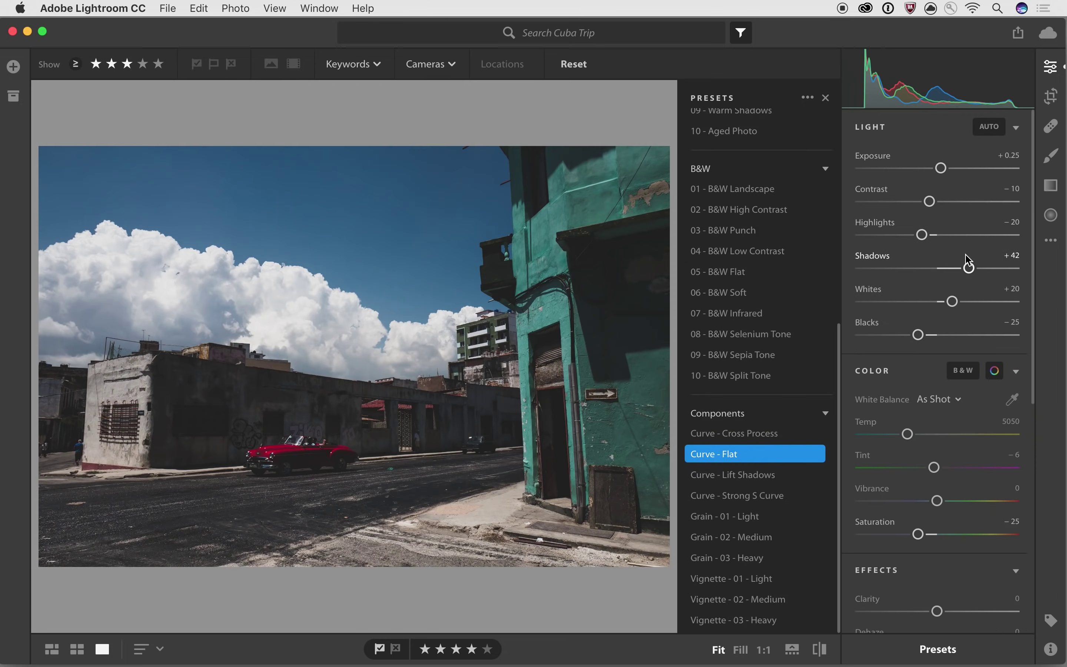
pyautogui.scroll(8, 809, 369)
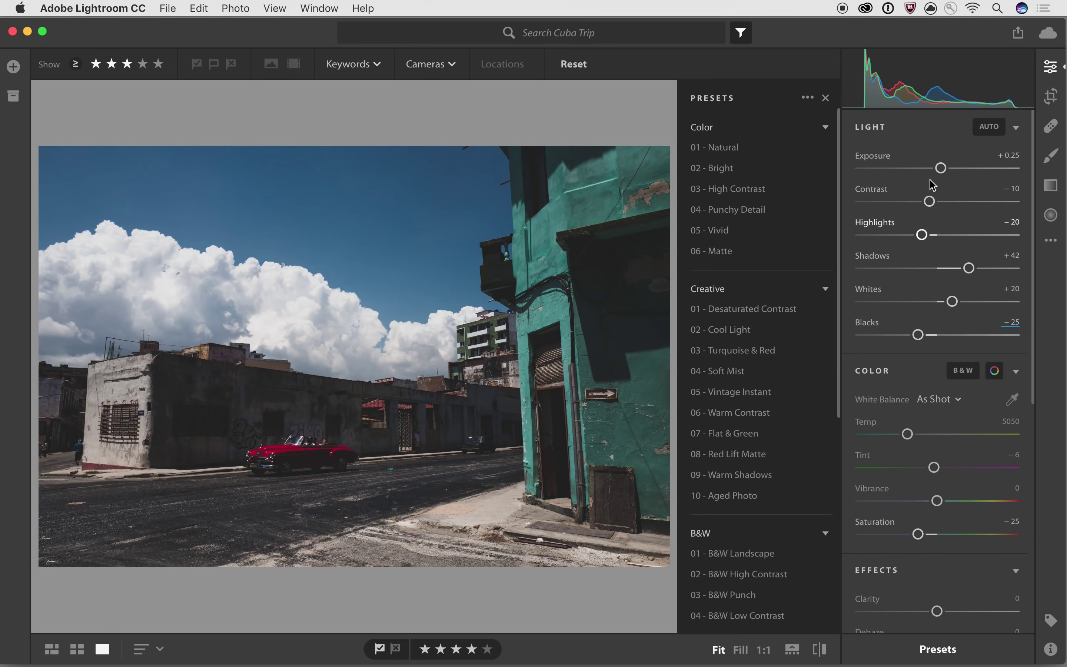
pyautogui.click(808, 97)
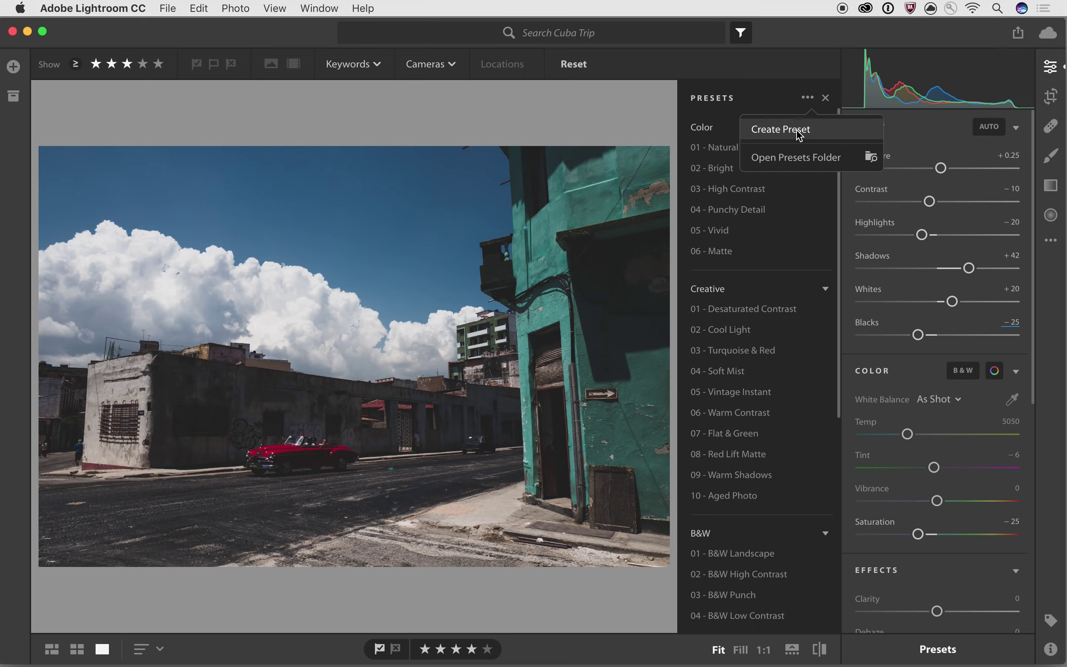
# Create a new preset named 'Matte with light shadows' from the current adjustments
pyautogui.click(799, 134)
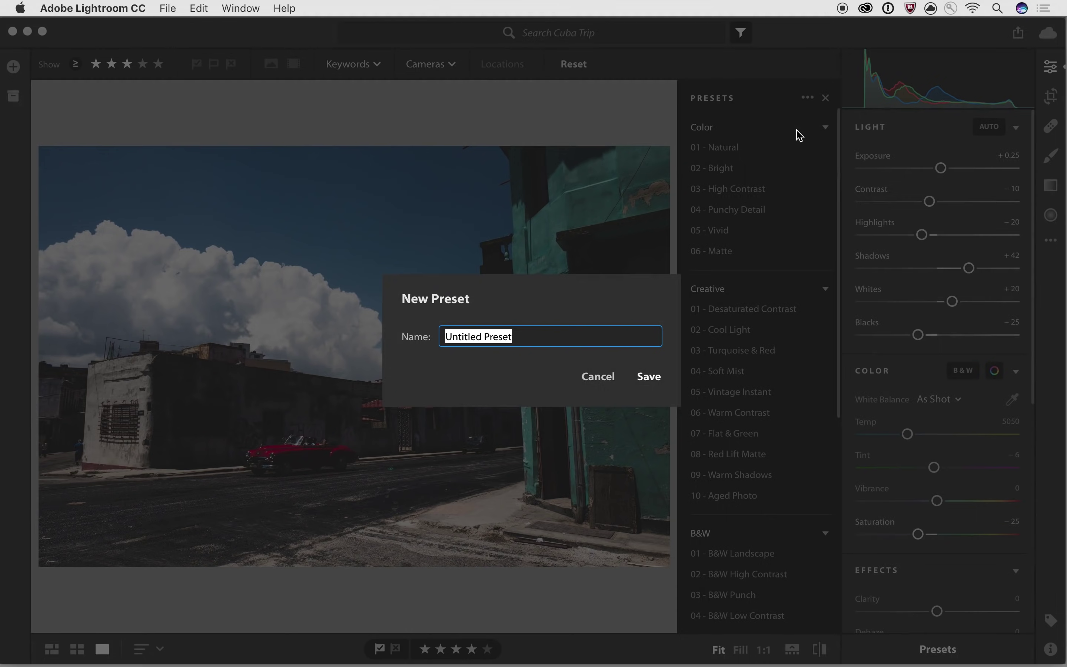
pyautogui.write('Matte with ')
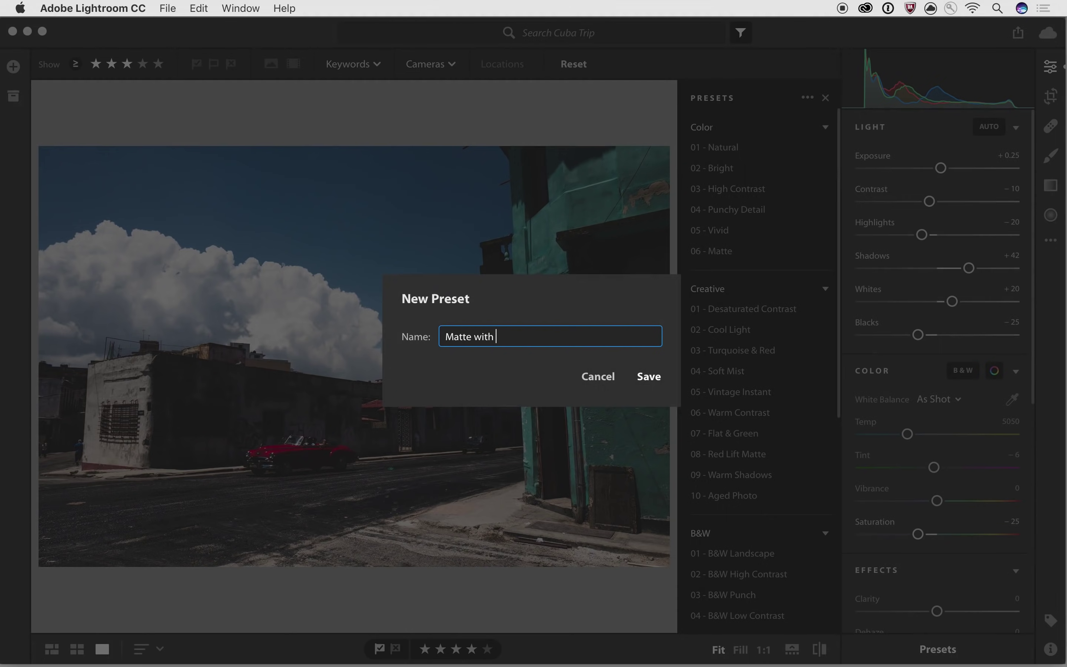
pyautogui.write('light shadows')
pyautogui.press('Return')
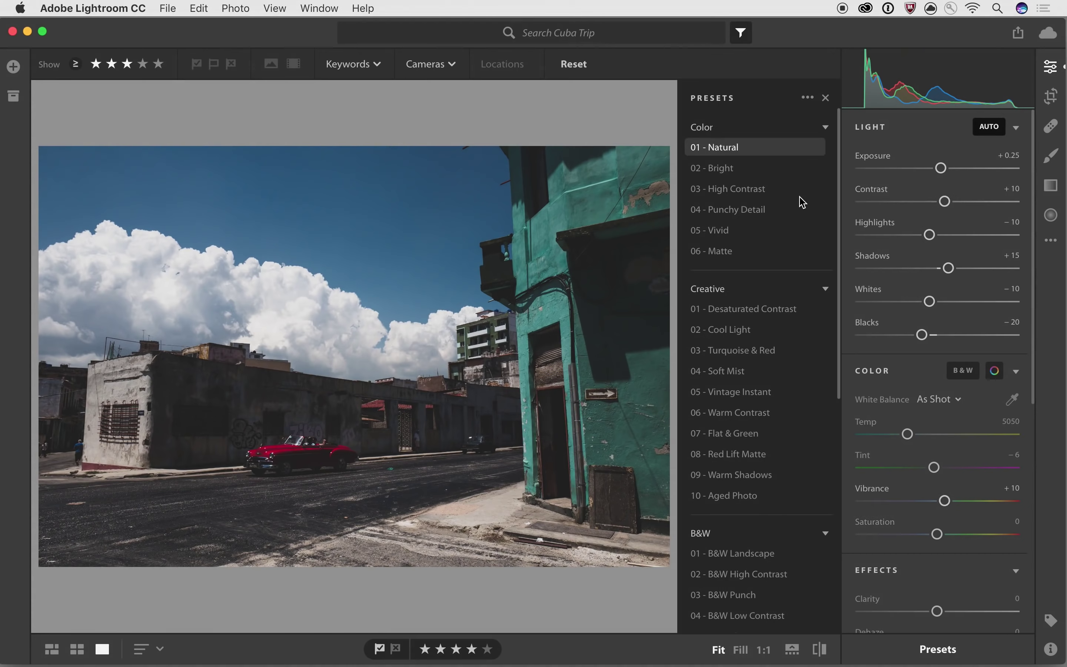
# Apply the 'Matte with light shadows' user preset to the graffiti building photo
pyautogui.scroll(-10, 749, 199)
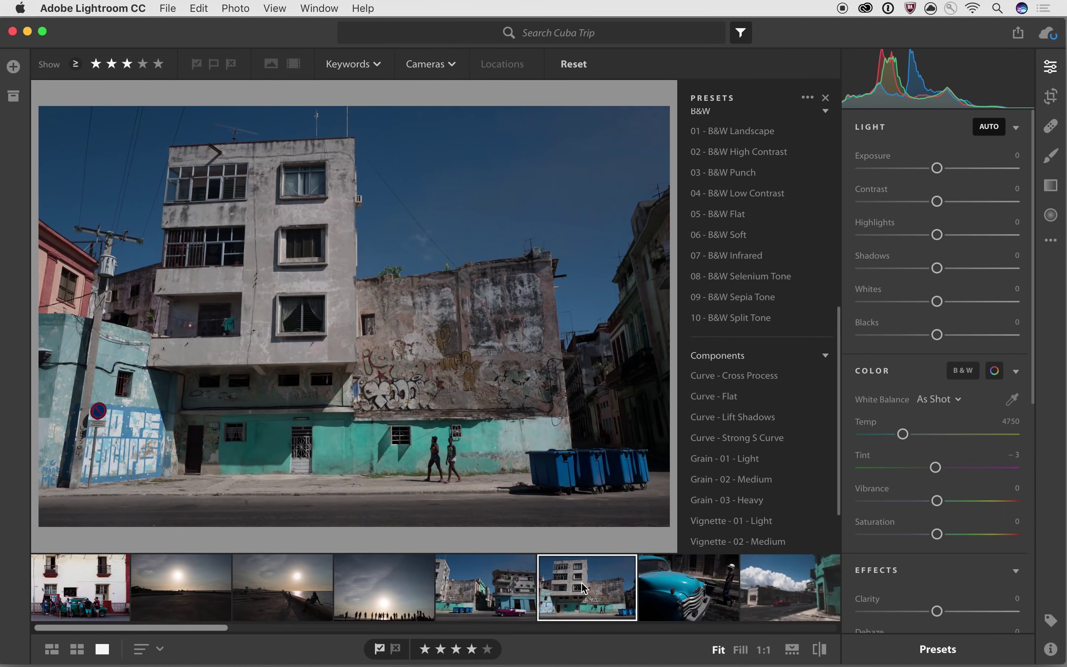
pyautogui.scroll(-3, 751, 416)
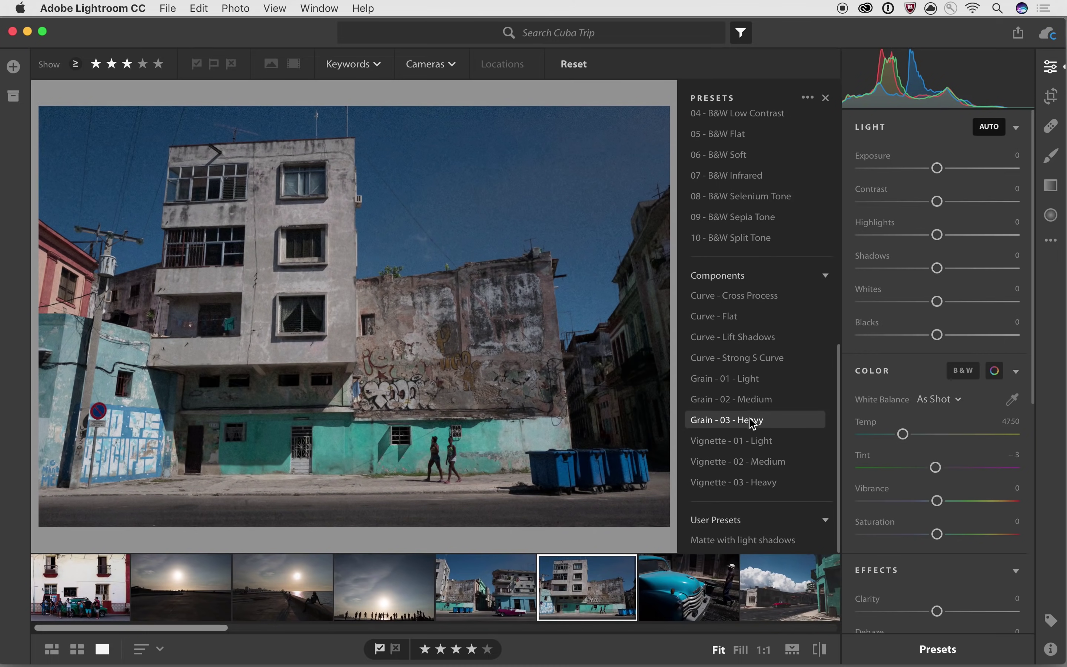
pyautogui.click(740, 539)
pyautogui.click(743, 539)
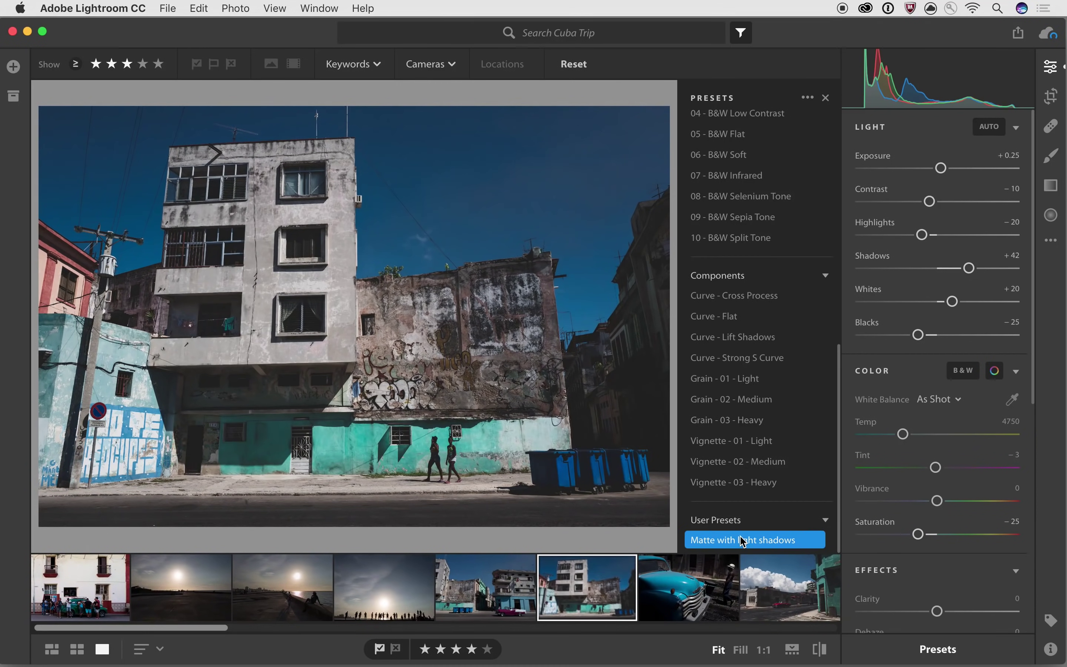